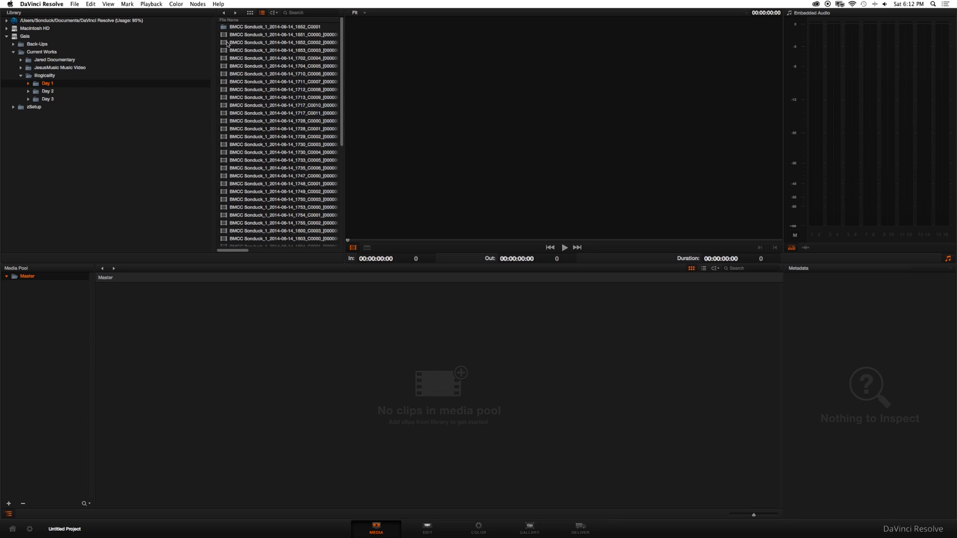
Add the Day 1 clips through 1730_C0004 to the media pool, accepting the frame-rate change
click(225, 35)
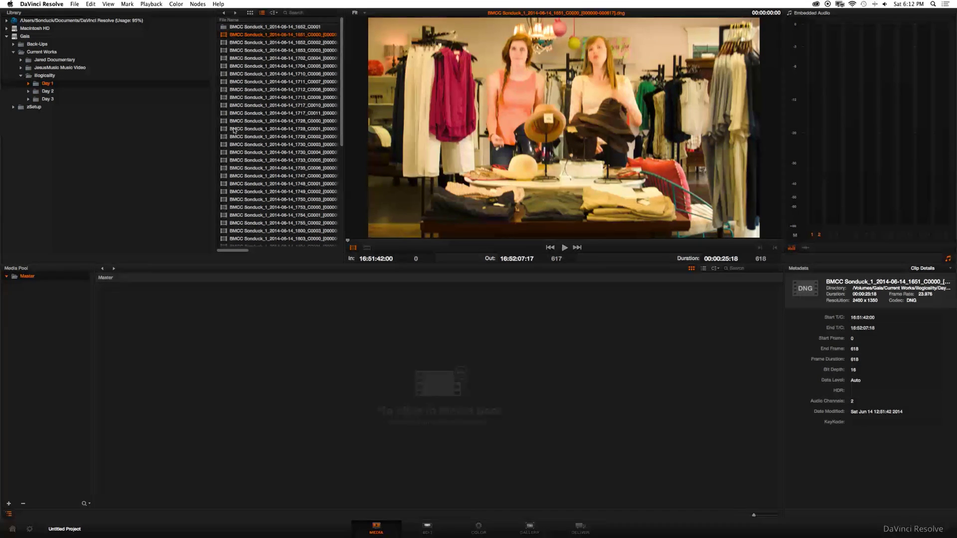
shift+click(223, 153)
drag(227, 37, 281, 356)
click(540, 299)
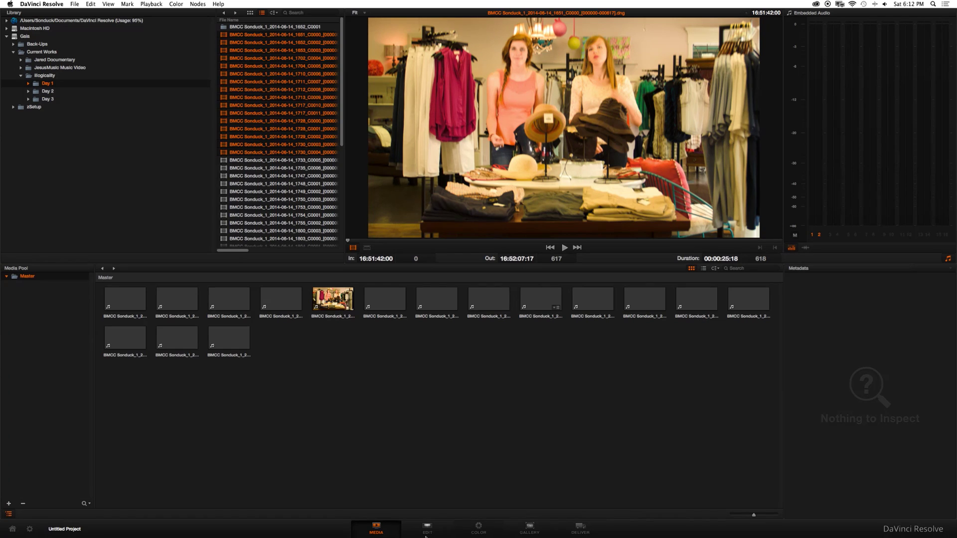
Create Timeline 1 from the pooled clips on the Edit page, then go to the Color page
click(428, 527)
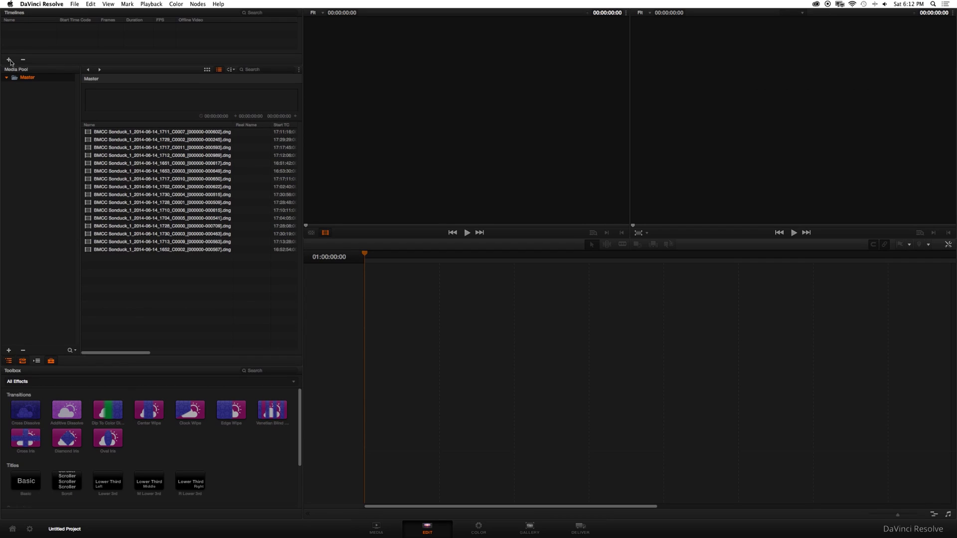
click(9, 60)
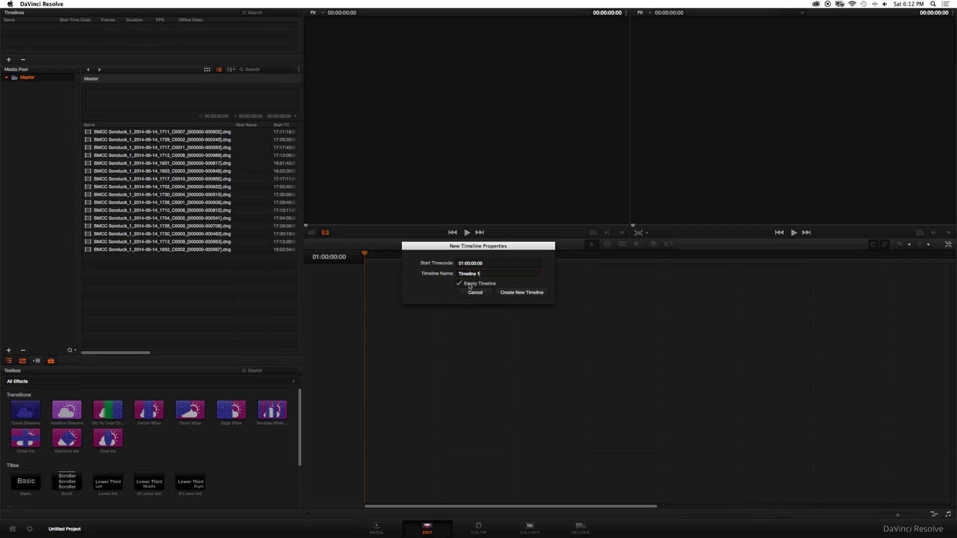
click(529, 295)
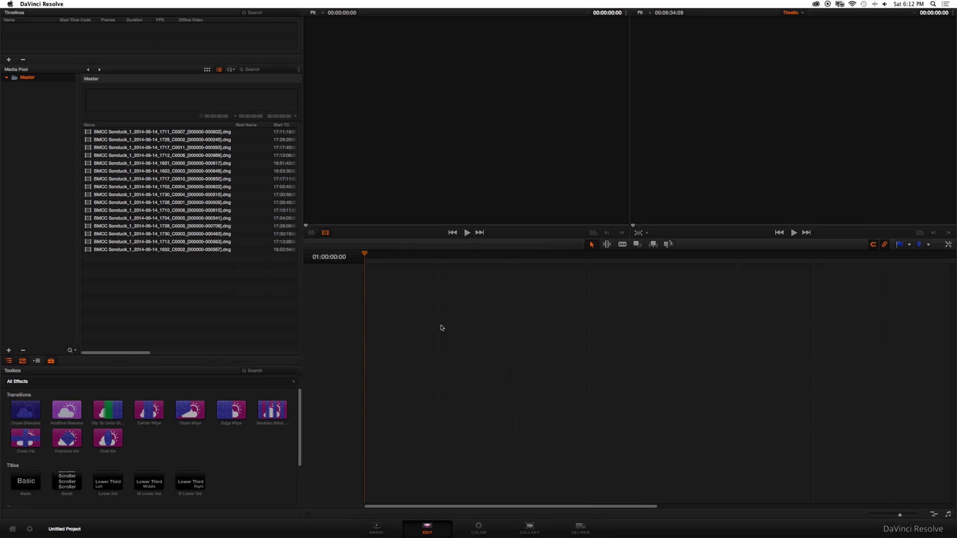
key(shift+6)
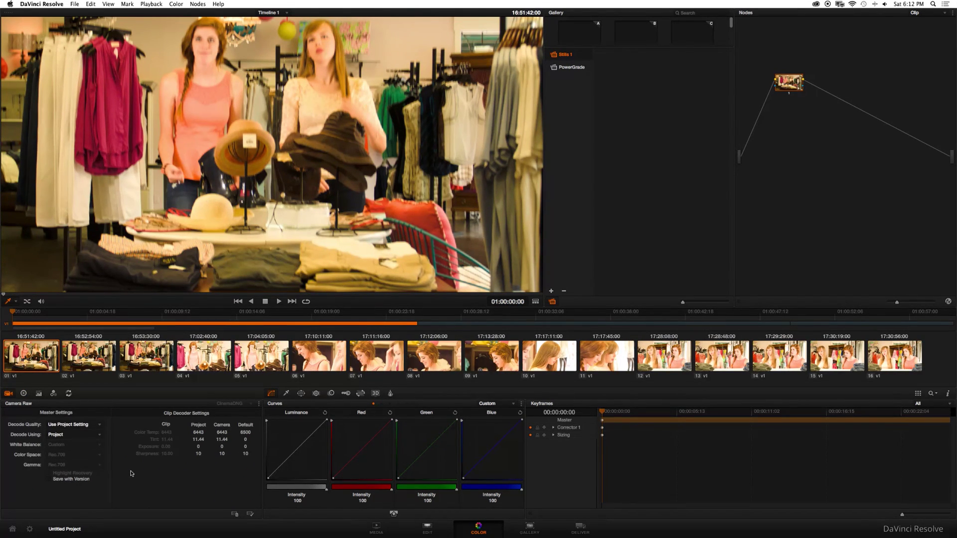
Set Camera Raw Decode Using to Clip with BMD Film colour space and gamma, then select clip 02
click(78, 436)
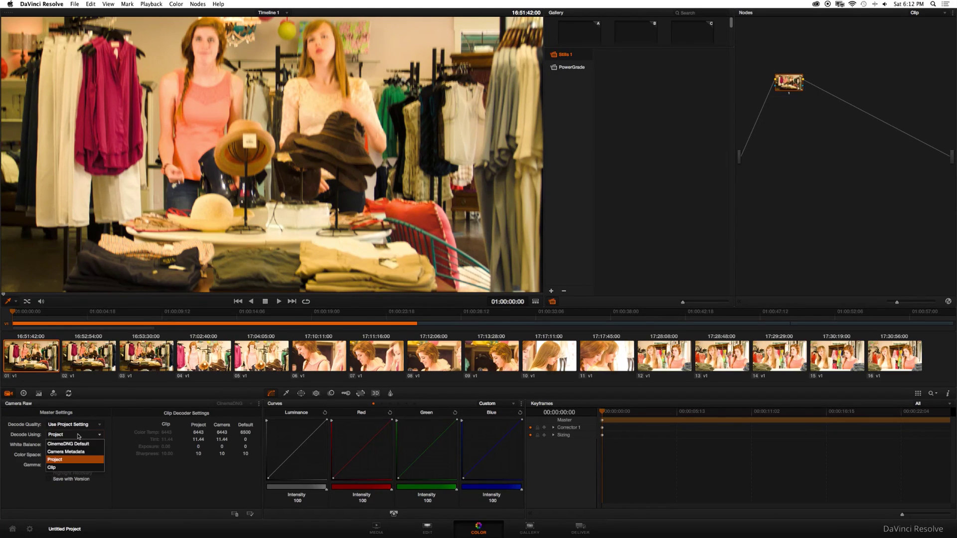
click(57, 459)
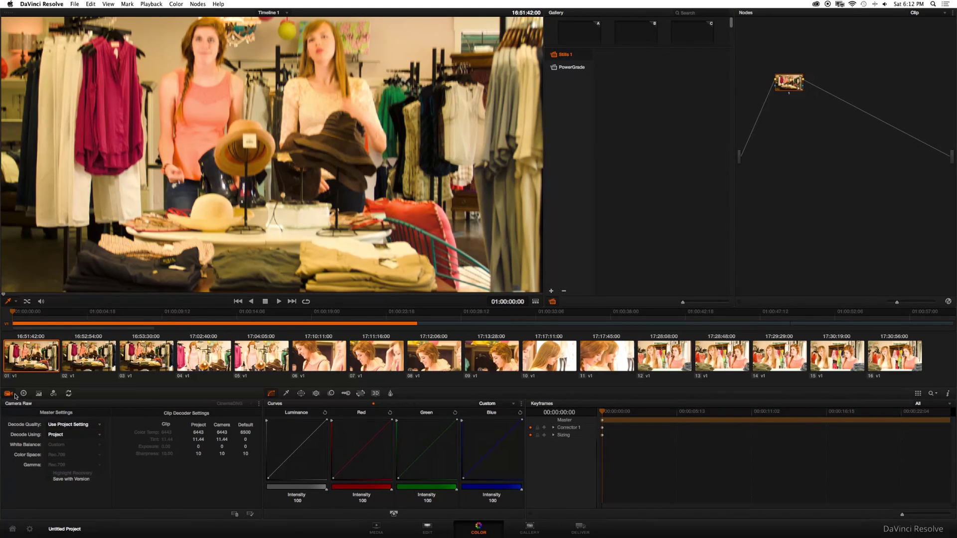
click(60, 436)
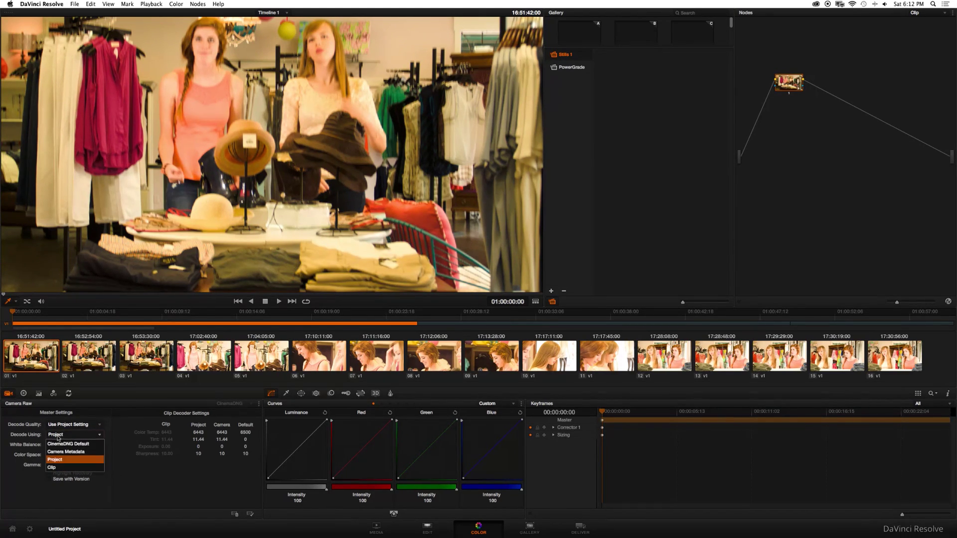
click(59, 468)
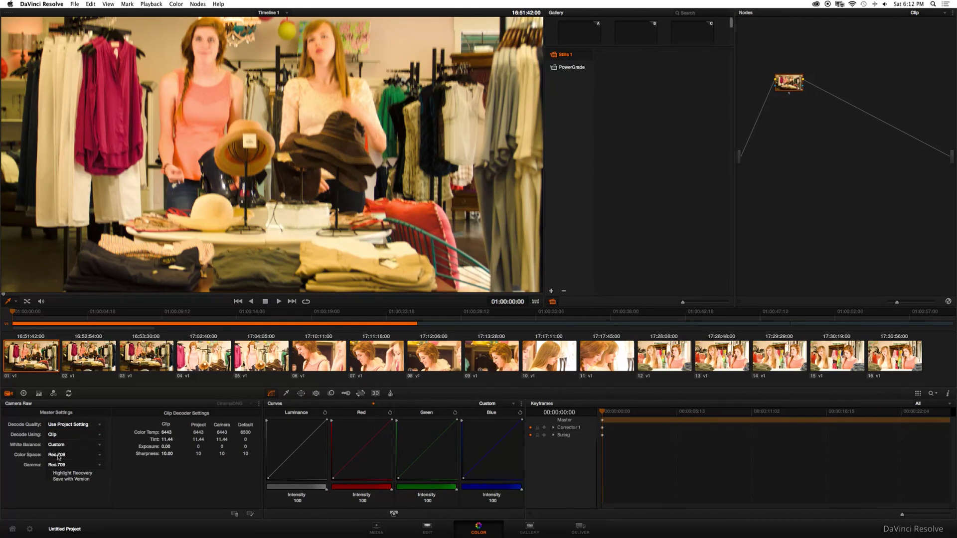
click(58, 456)
click(63, 482)
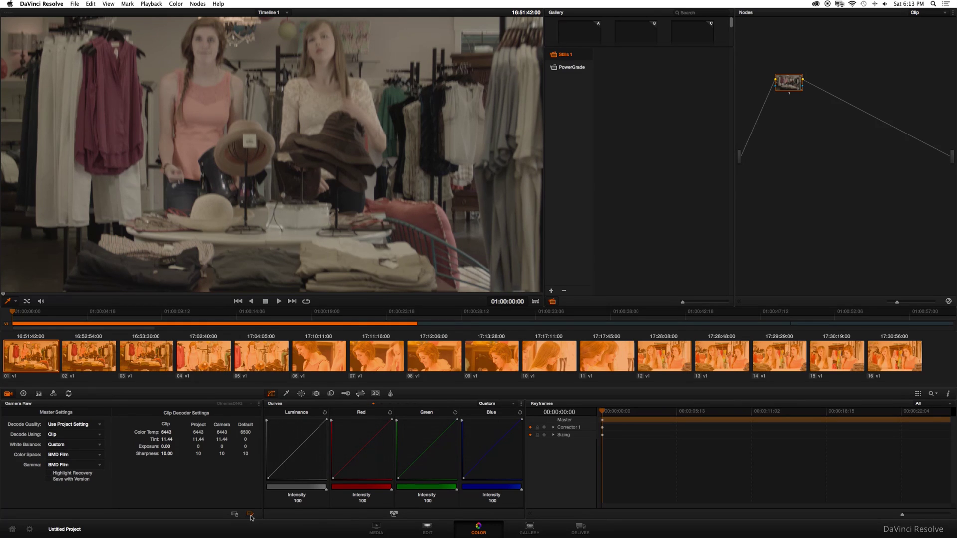
click(105, 363)
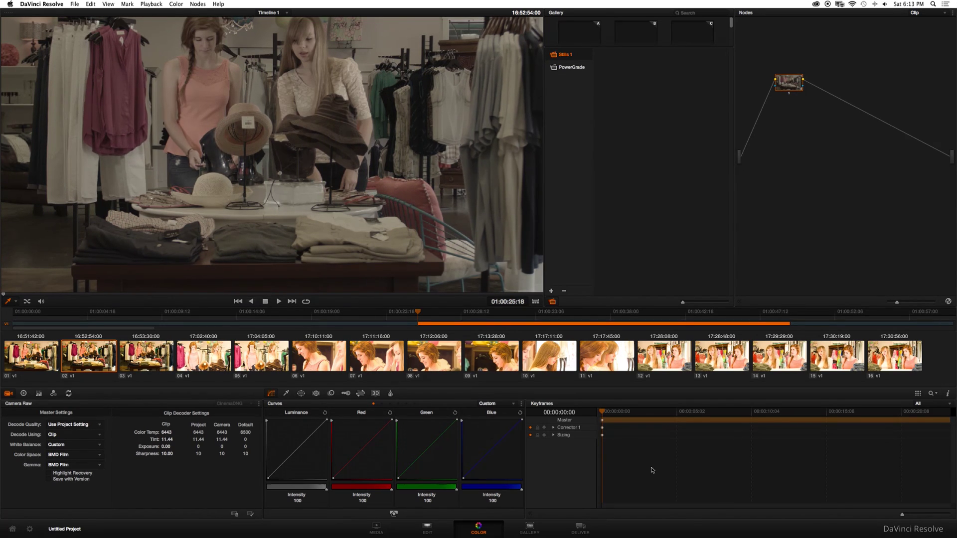
On the Deliver page, reset the render preset to None and pick the QuickTime ProRes 422 (Proxy) codec
click(580, 530)
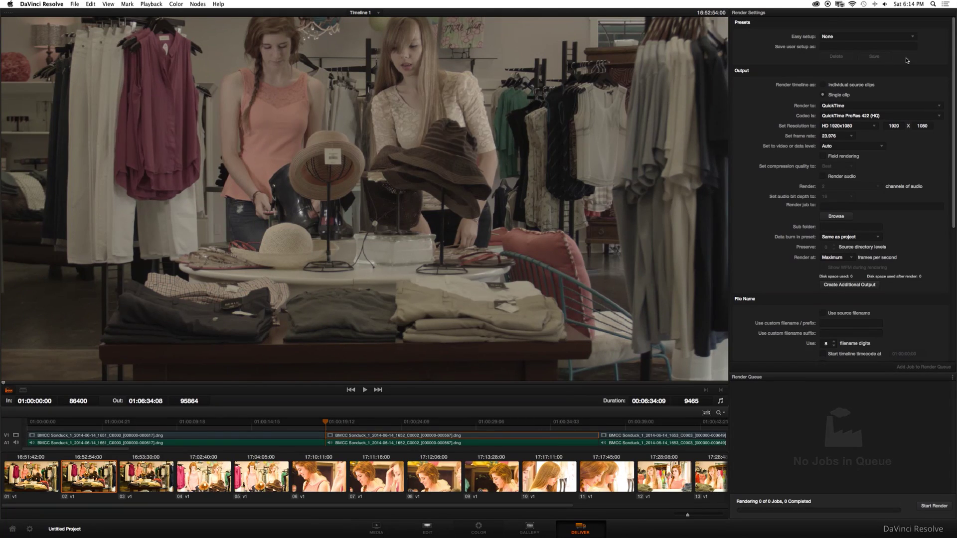
click(825, 39)
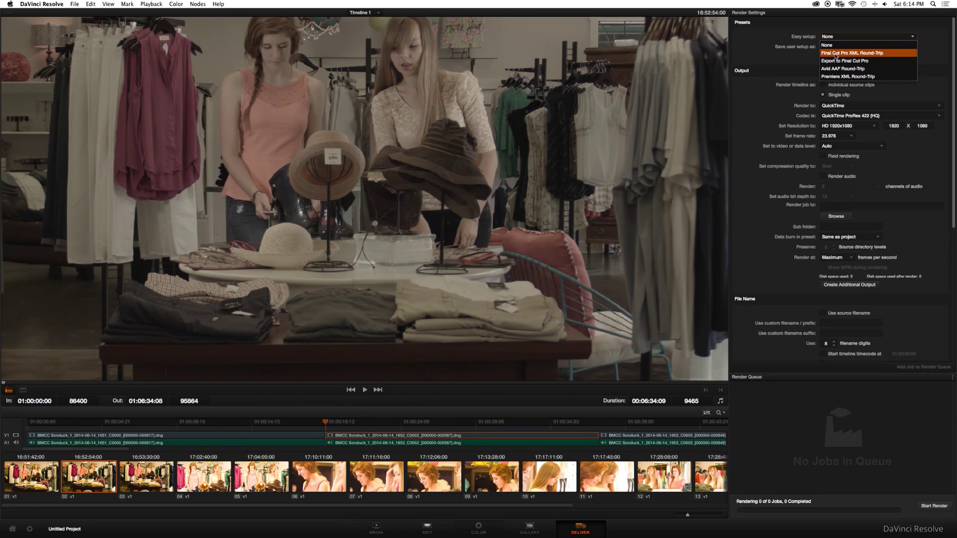
click(839, 54)
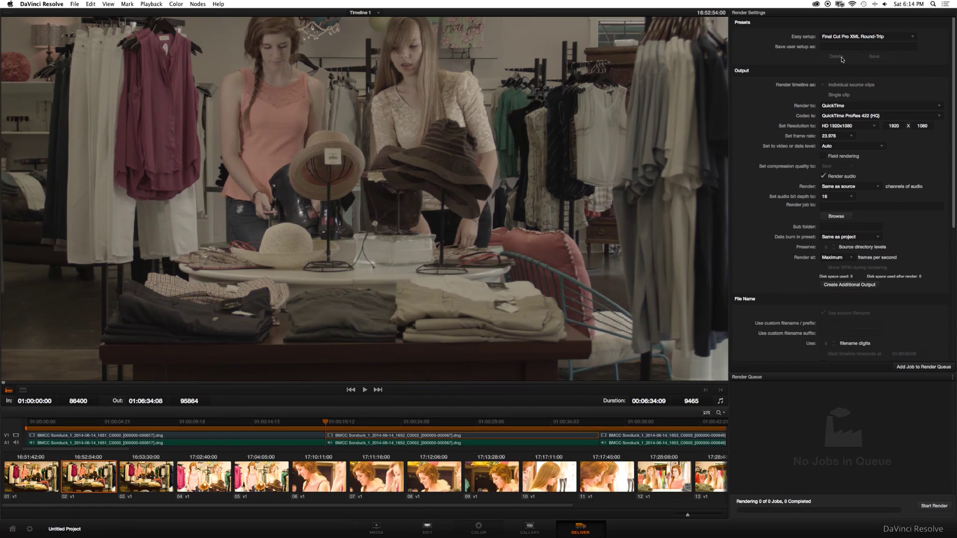
click(845, 43)
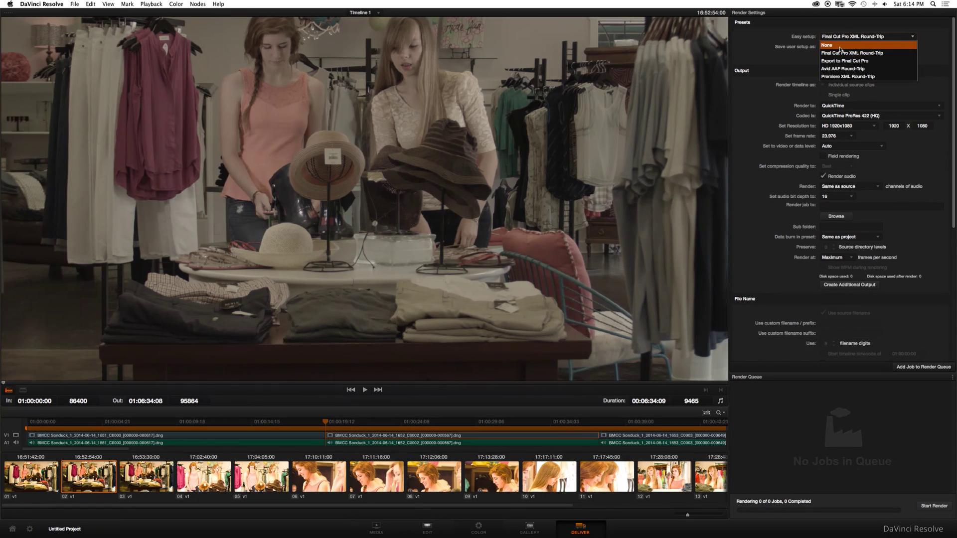
click(839, 46)
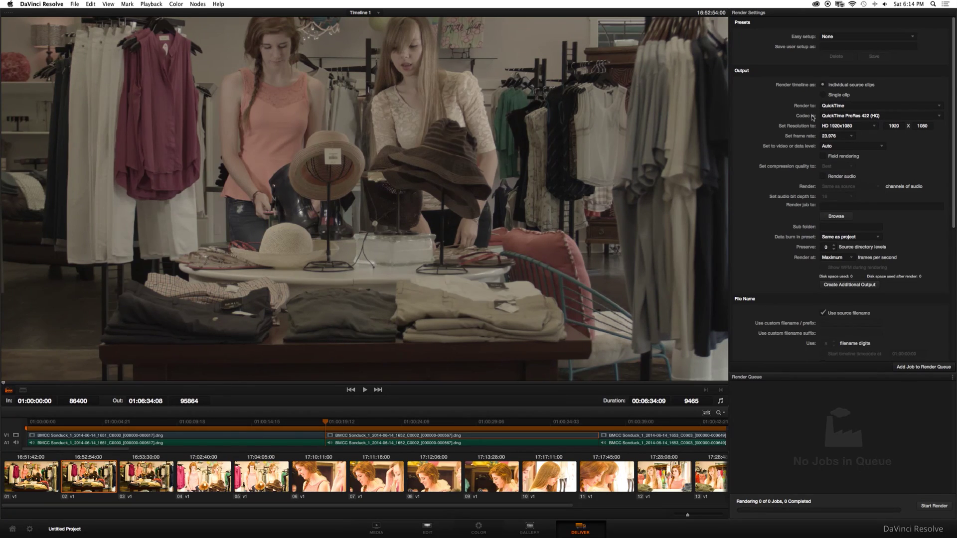
click(829, 118)
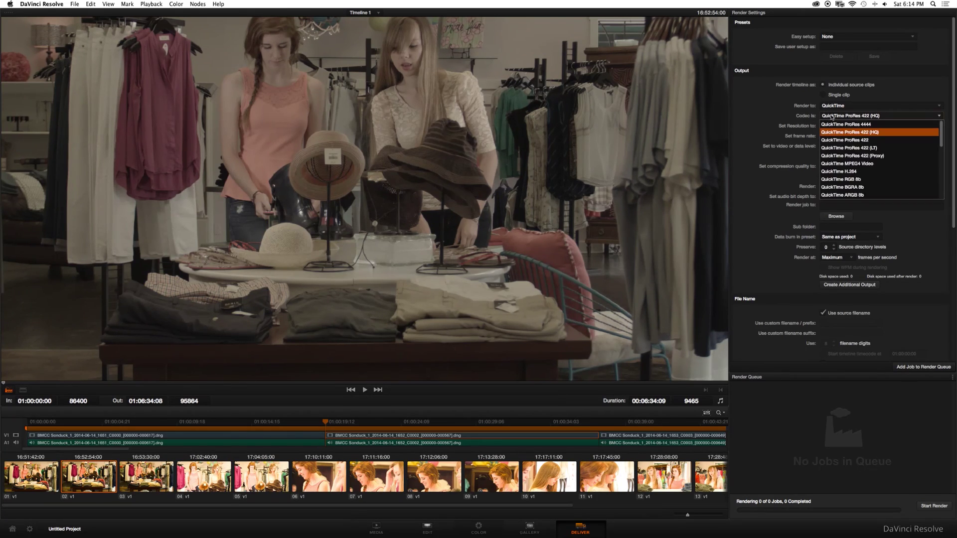
click(841, 157)
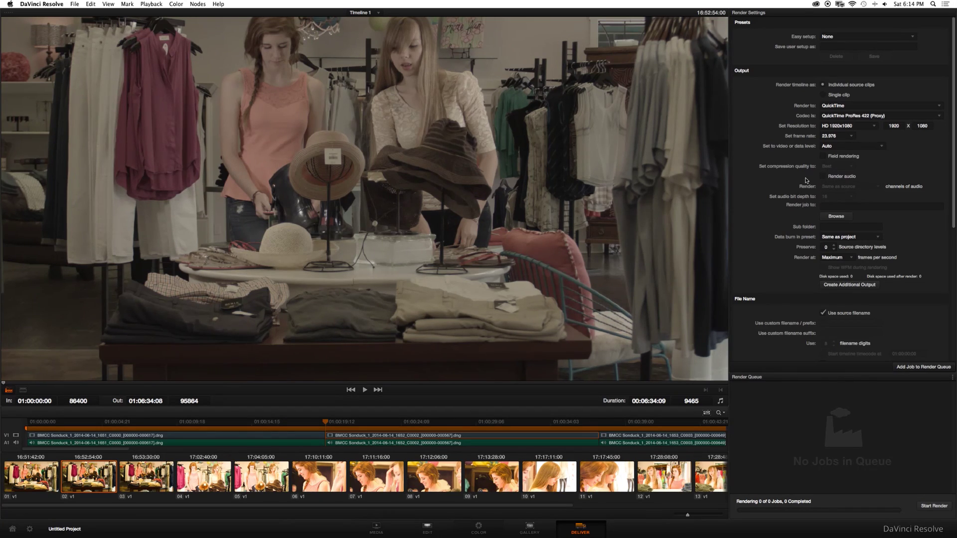
Turn on Render audio and browse the render destination, cancelling without a change
click(824, 176)
click(831, 218)
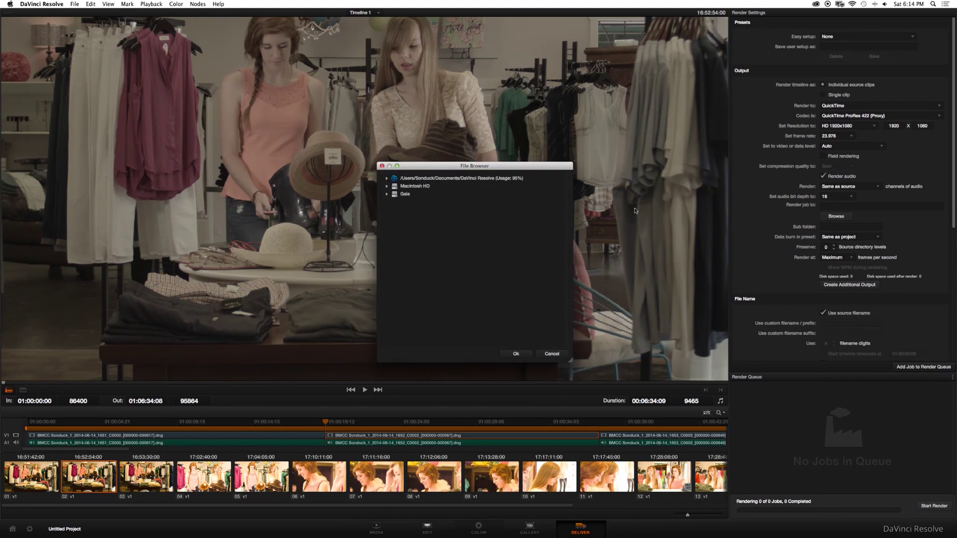
click(387, 187)
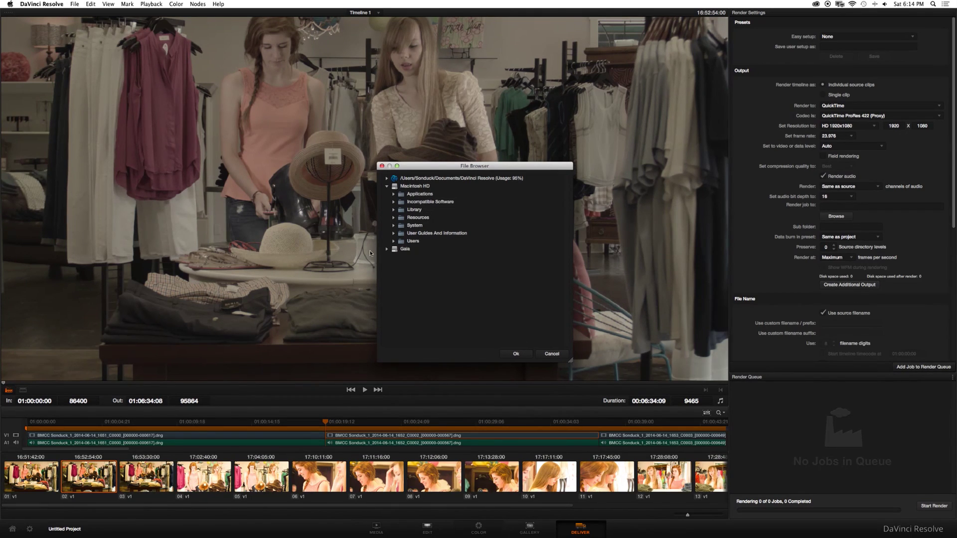
click(552, 353)
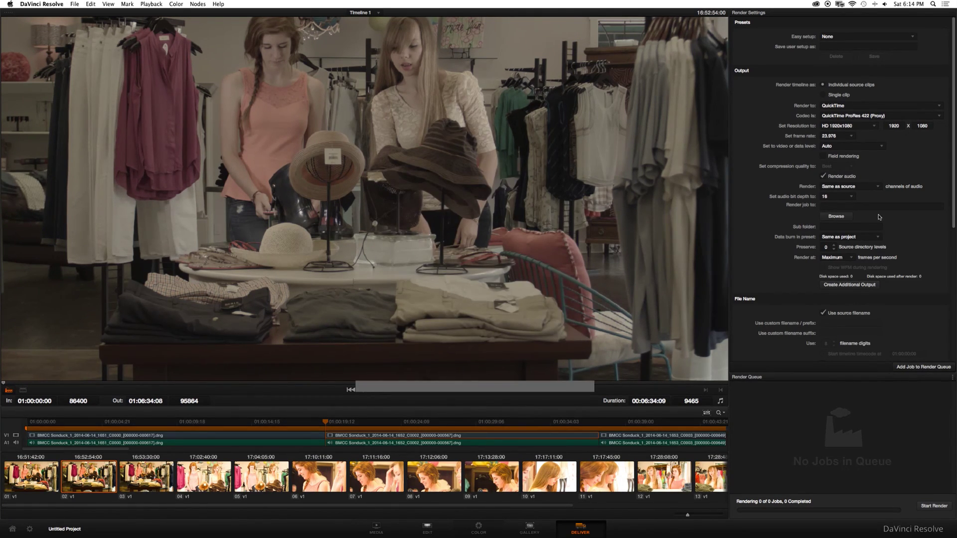
Uncheck 'Render each clip with a unique filename' in the render settings
scroll(823, 221, down, 4)
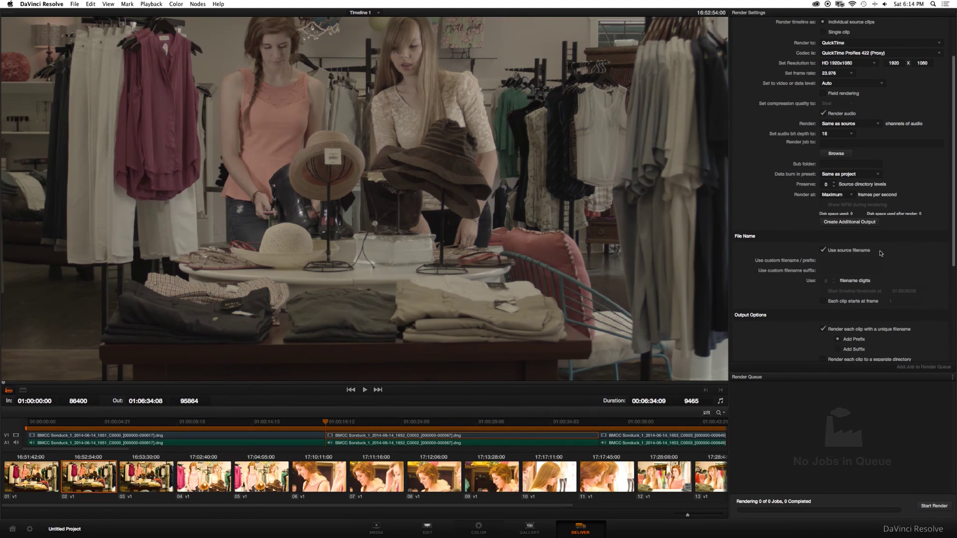
scroll(880, 253, down, 4)
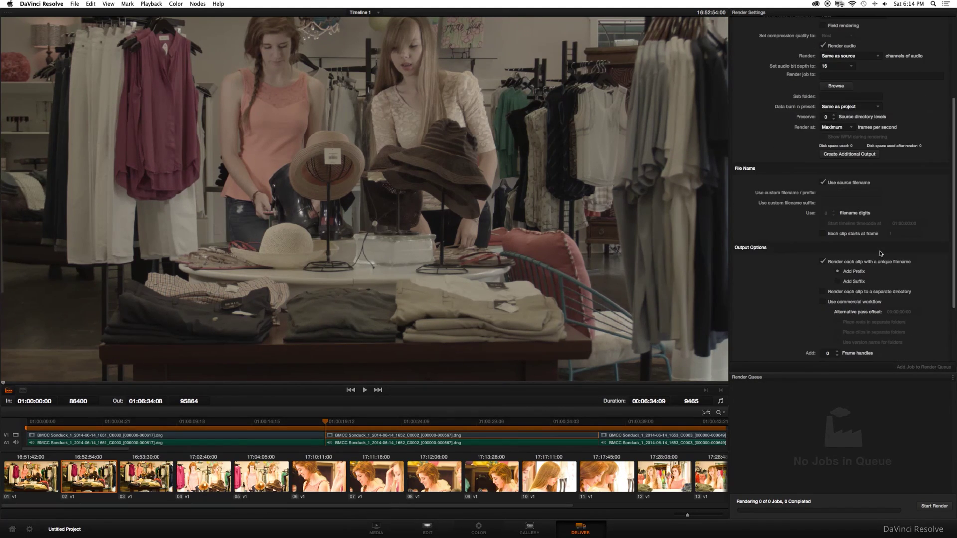
click(847, 264)
scroll(803, 270, down, 5)
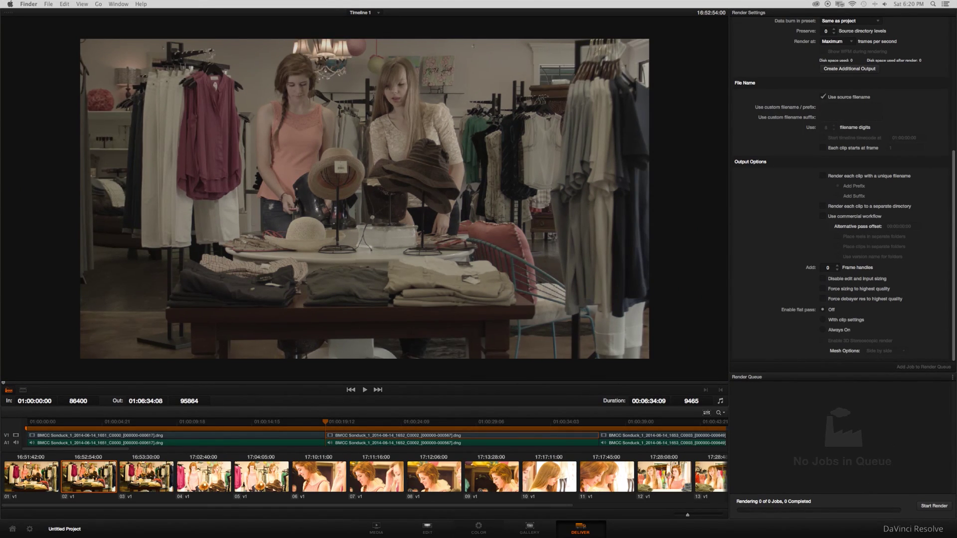
Switch to Premiere Pro with Cmd+Tab to show the Illogicality_1 project's Main 2 sequence
key(super+Tab)
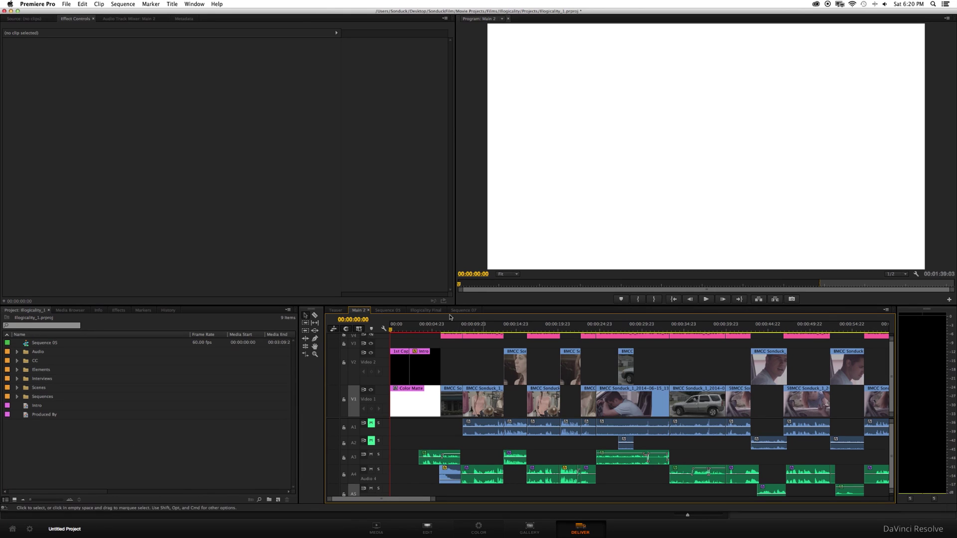
Scrub the Main 2 timeline forward, then park the playhead at 00:00:12:01
click(476, 328)
drag(477, 329, 531, 334)
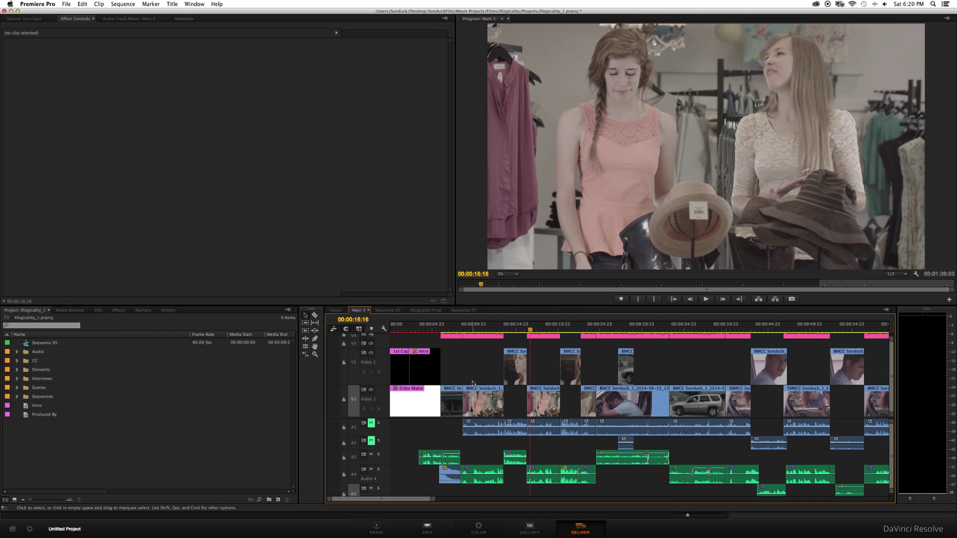
click(491, 327)
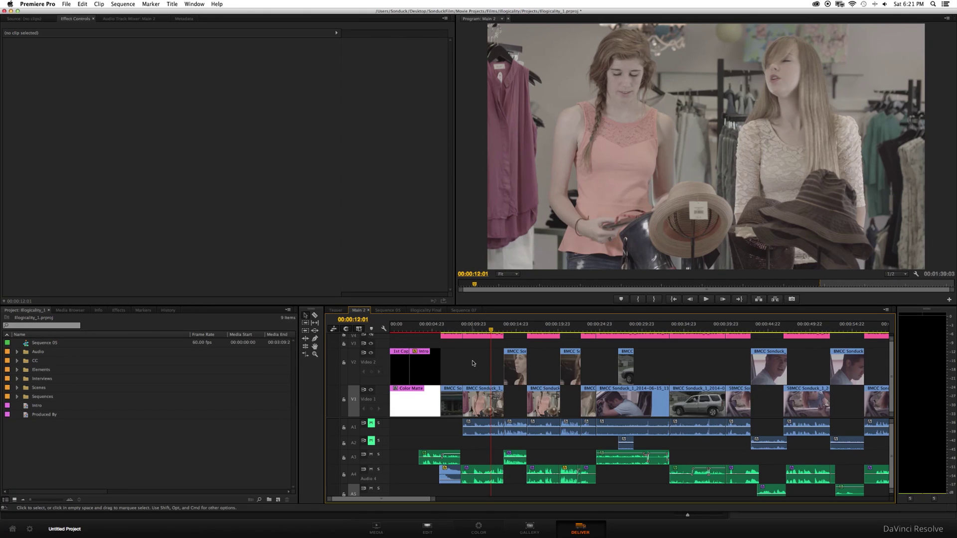
Export Main 2 as a Final Cut Pro XML named 'anything' and close the Translation Report
click(69, 5)
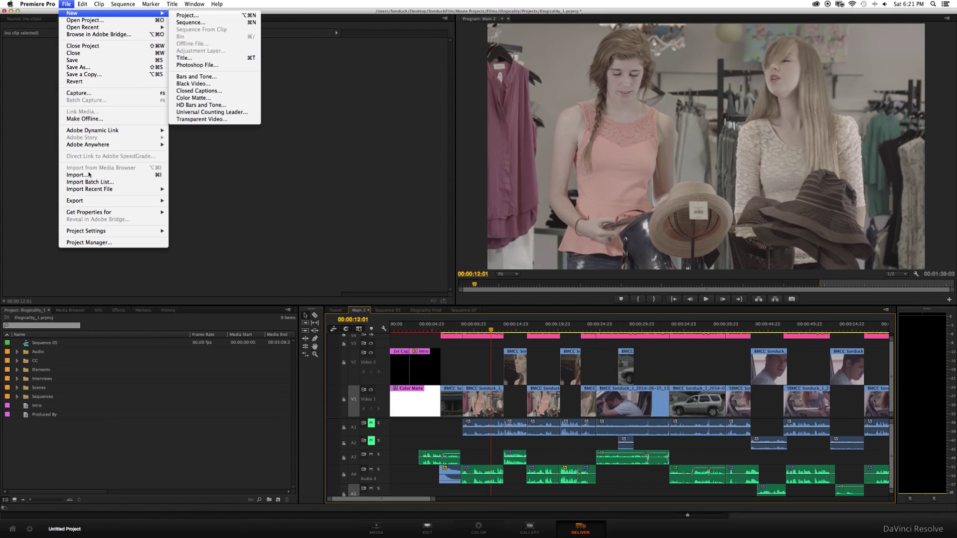
mouse_move(99, 201)
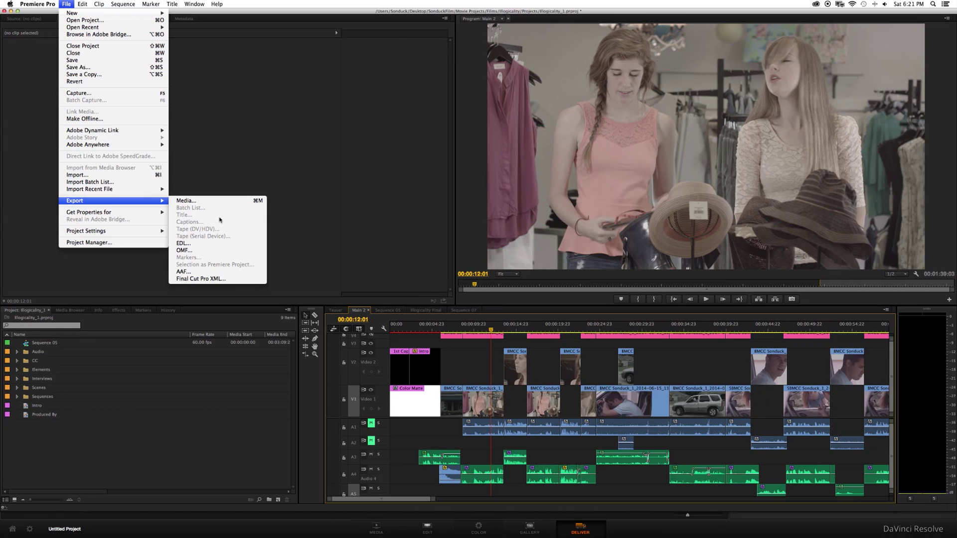
click(228, 283)
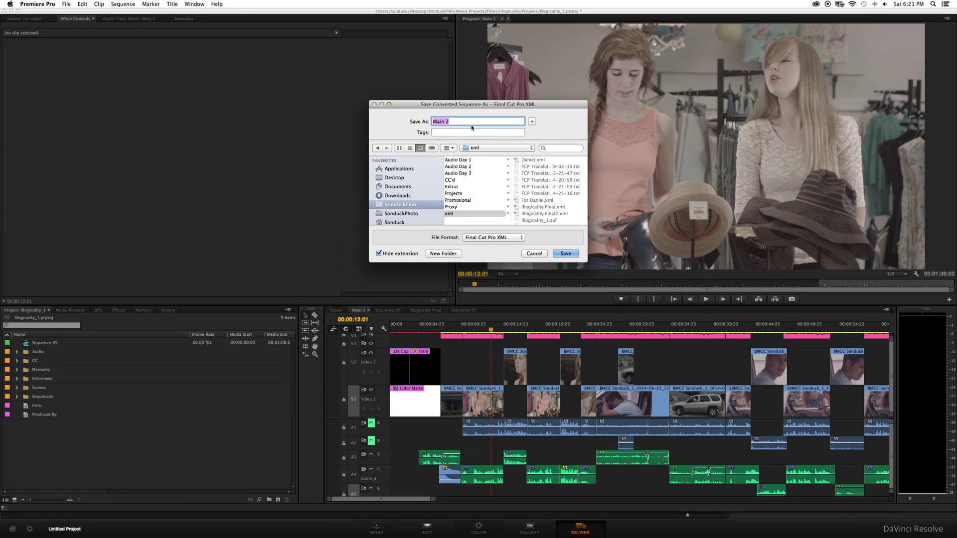
text(anything)
click(564, 254)
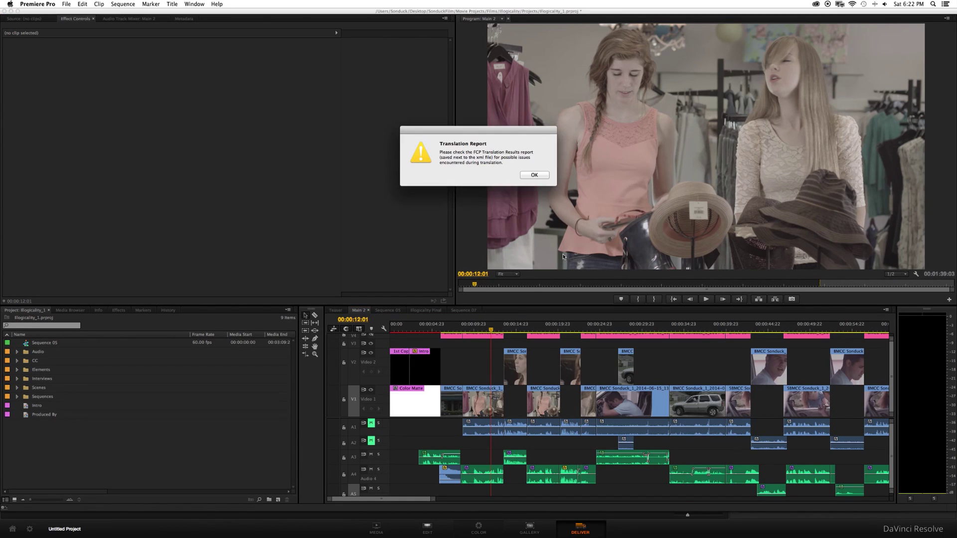
key(Return)
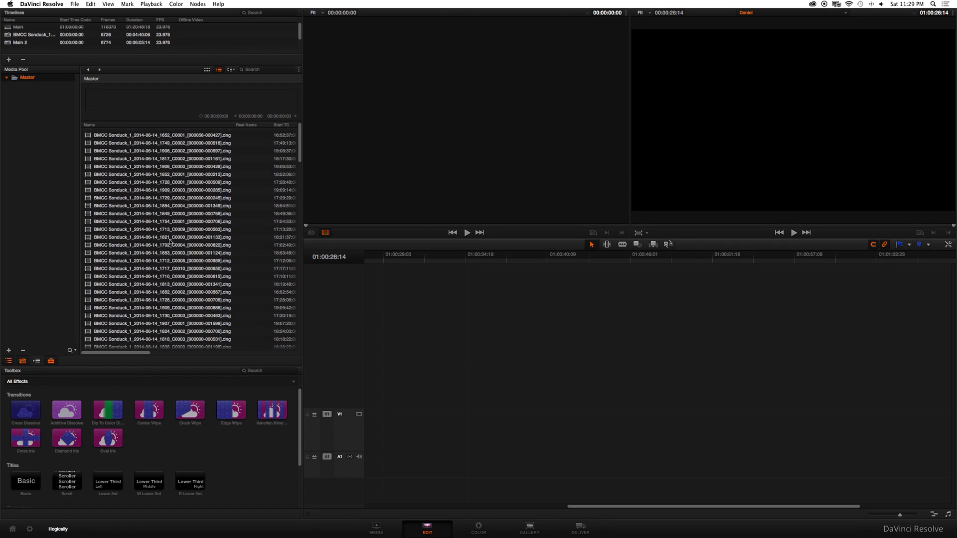
Open teaser.xml from the xml folder via Import AAF, EDL, XML
click(75, 4)
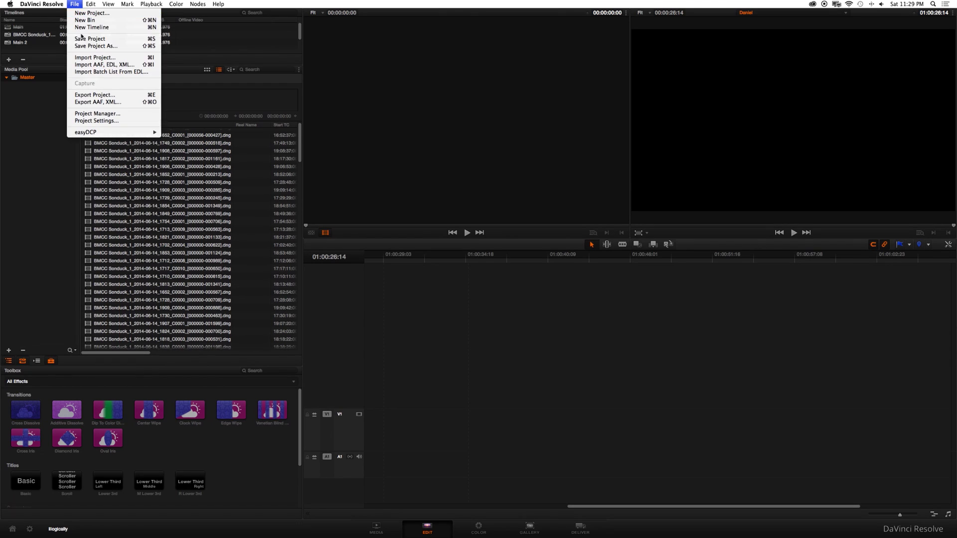
click(89, 65)
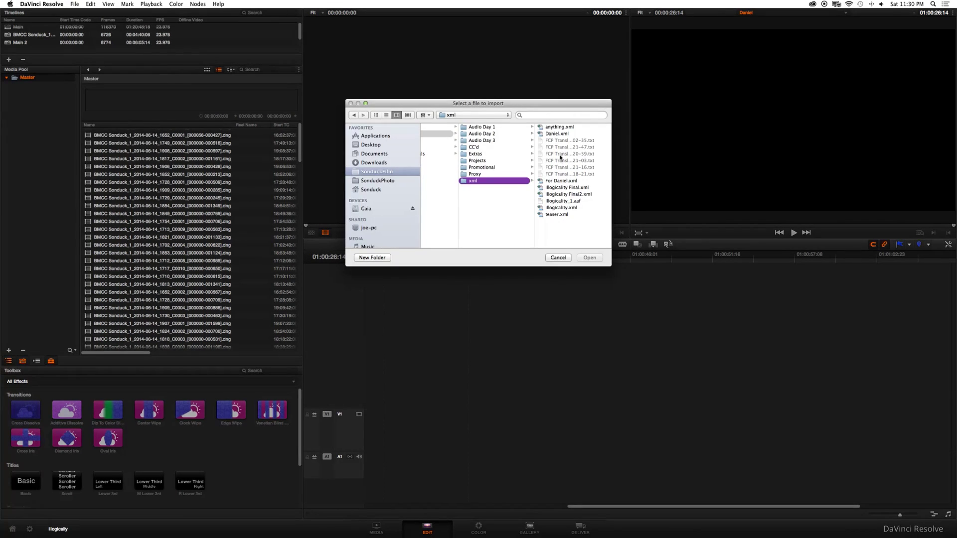
click(555, 215)
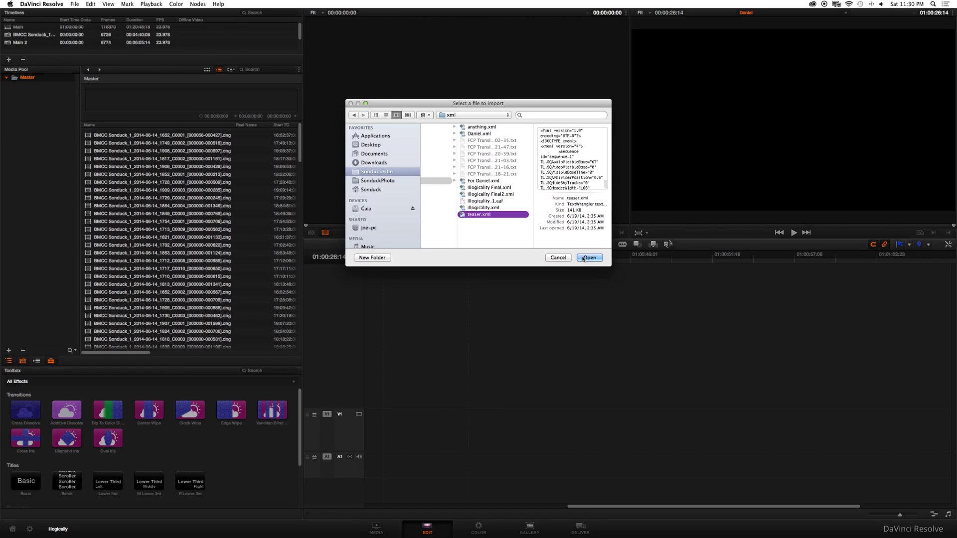
click(589, 257)
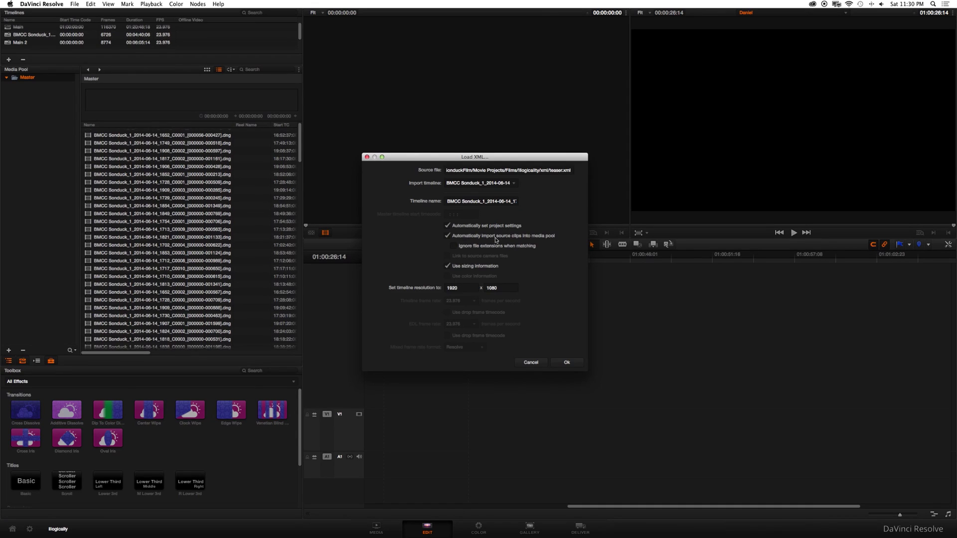
Uncheck automatic source-clip import, set the resolution to 2400 x 1350, and load the XML
click(458, 237)
double_click(462, 288)
text(2400)
key(Tab)
text(1350)
key(Return)
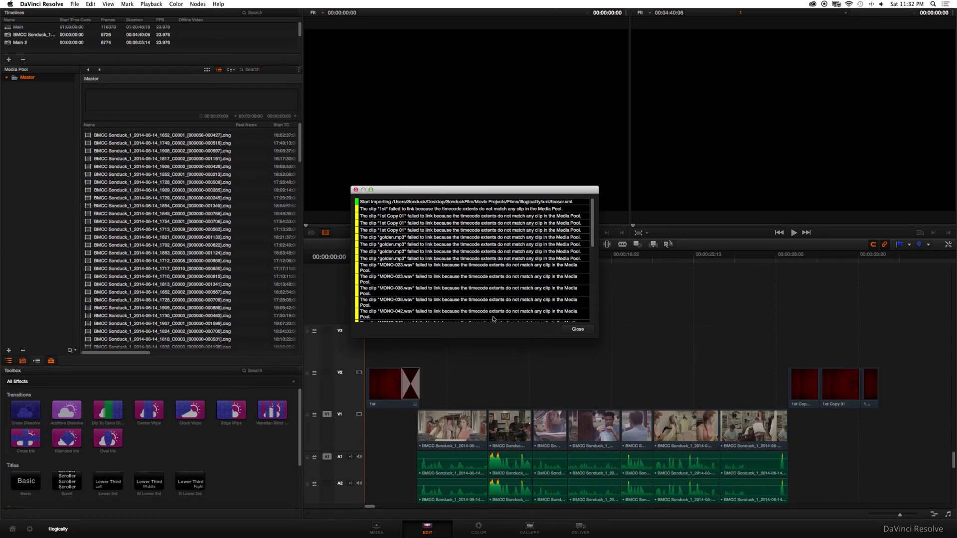
Close the import log and scrub through the imported edit on the timeline
click(577, 330)
drag(437, 255, 459, 255)
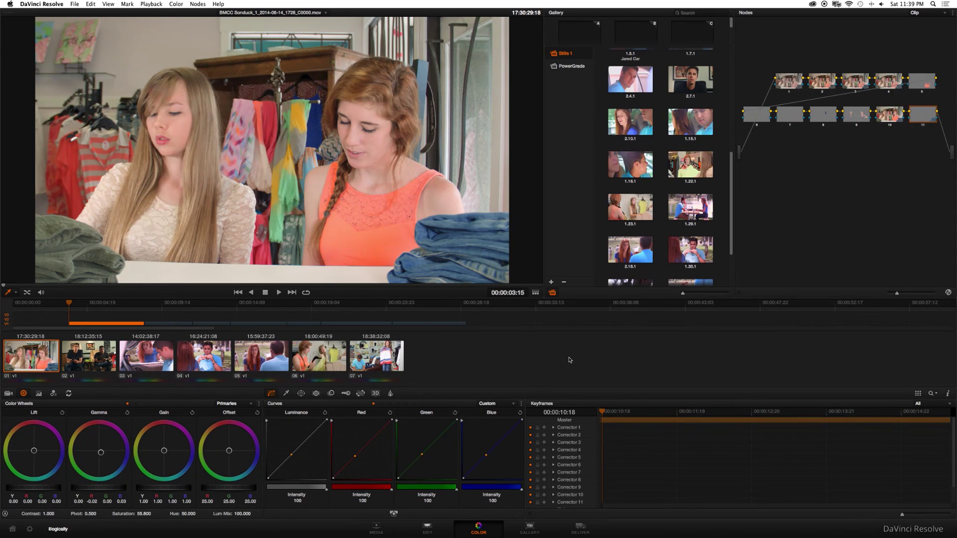
On the Deliver page, render individual source clips as QuickTime ProRes 422 at 2400 x 1350
click(580, 529)
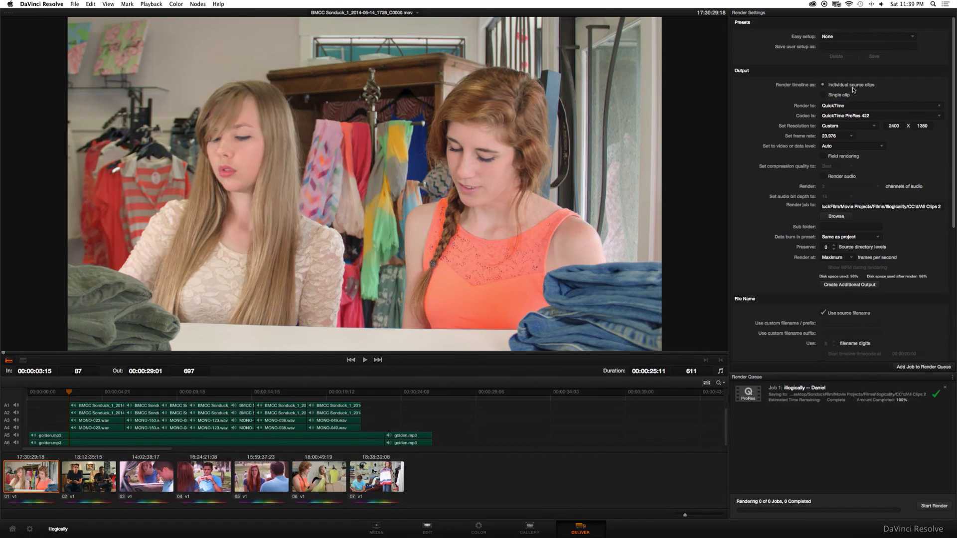
click(833, 118)
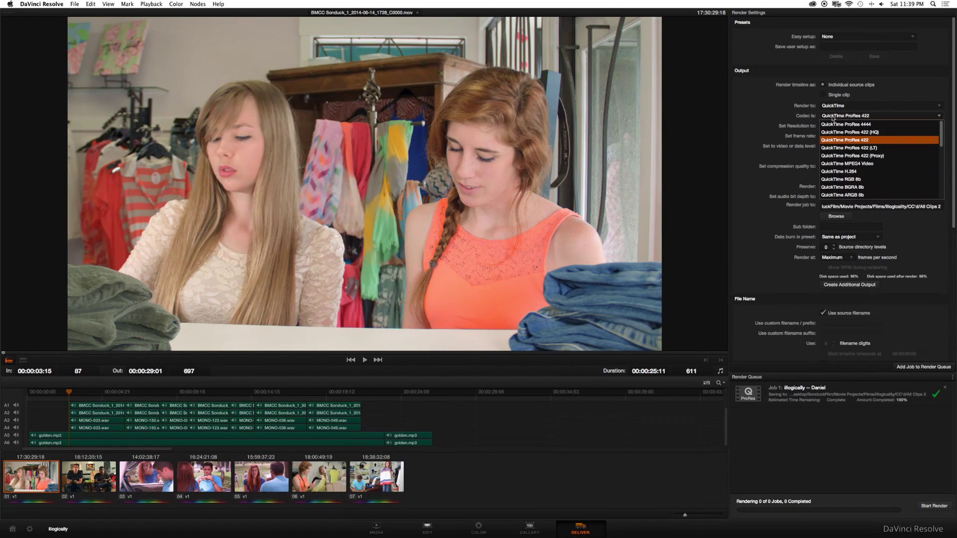
click(841, 141)
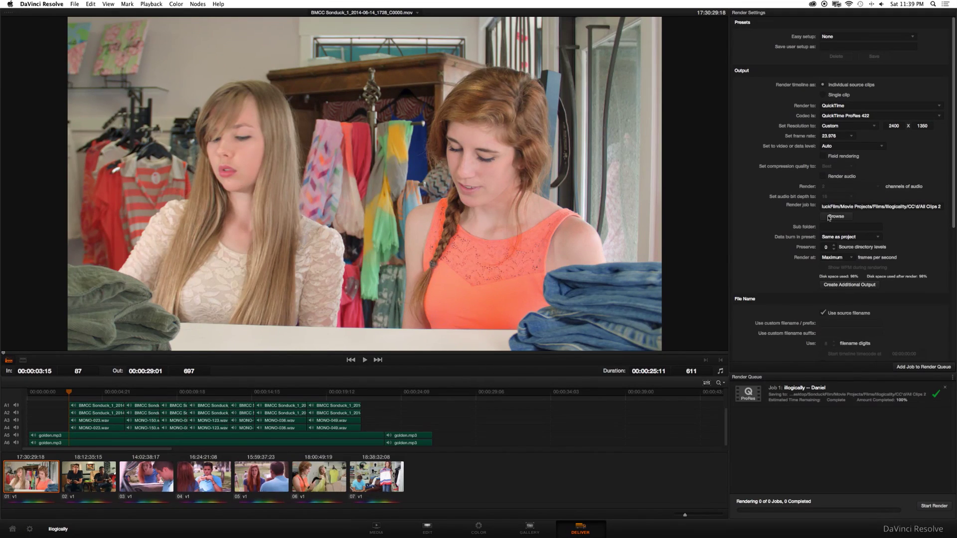
scroll(798, 251, down, 1)
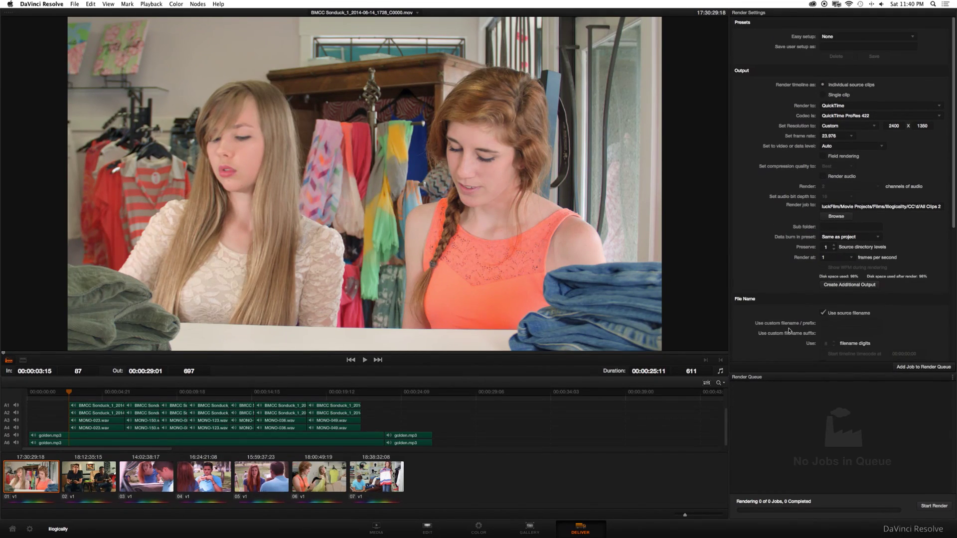
Scroll the render settings to Output Options for unique filenames and highest-quality sizing and debayer
scroll(789, 327, down, 5)
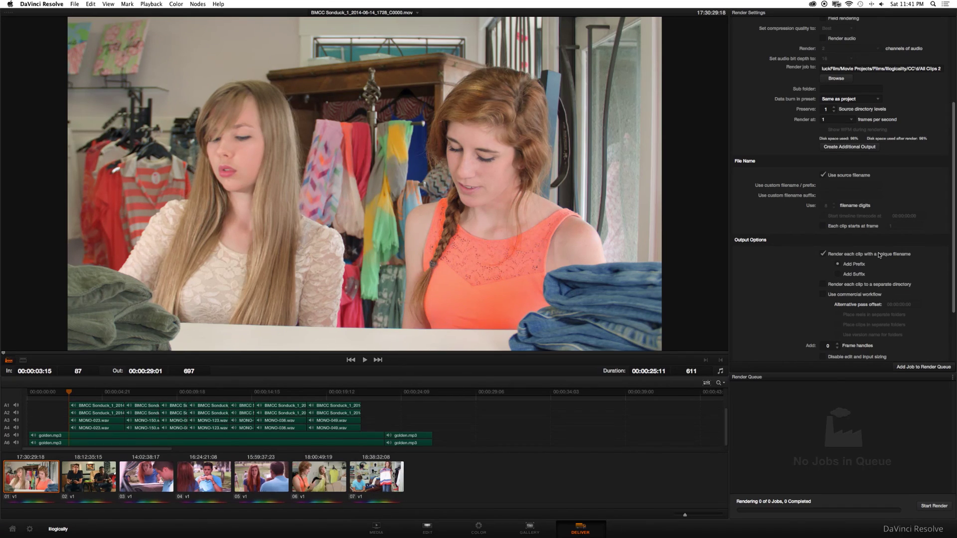
scroll(768, 307, down, 3)
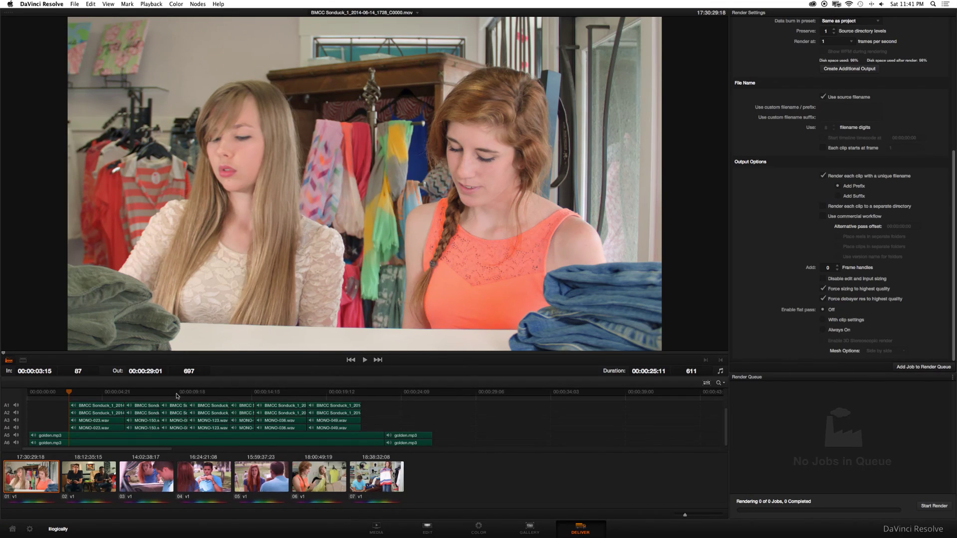
Mark In at the first clip and Mark Out at the last clip's end, then add the range to the Render Queue
right_click(70, 401)
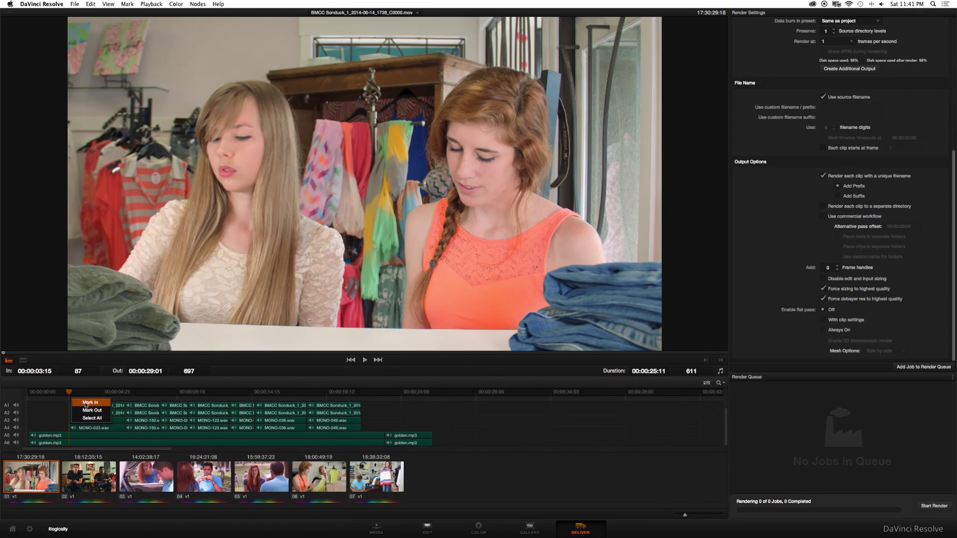
click(86, 403)
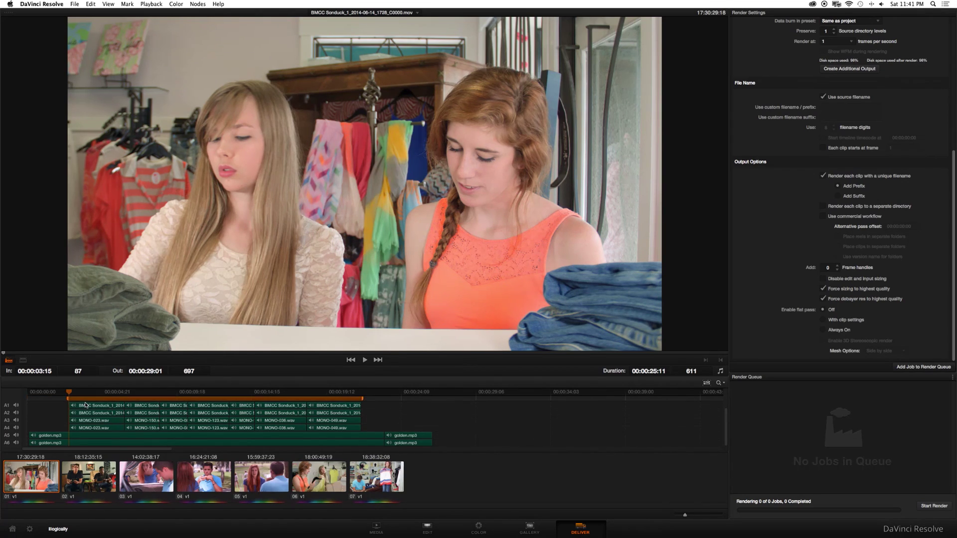
click(362, 394)
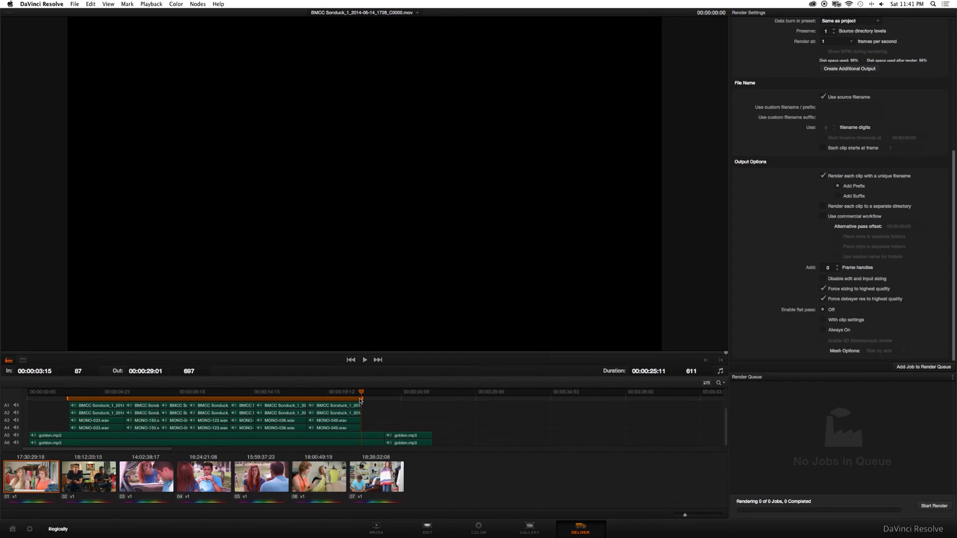
right_click(359, 400)
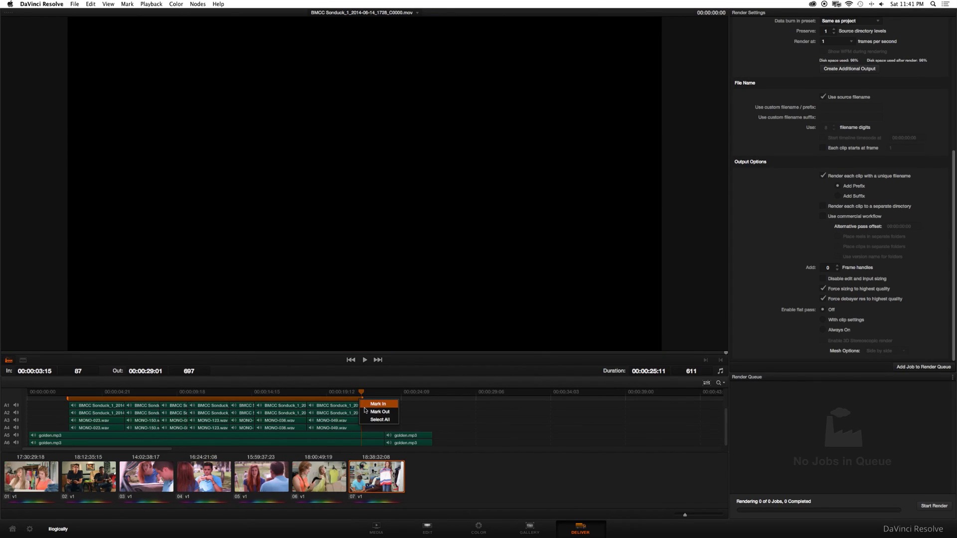
click(368, 412)
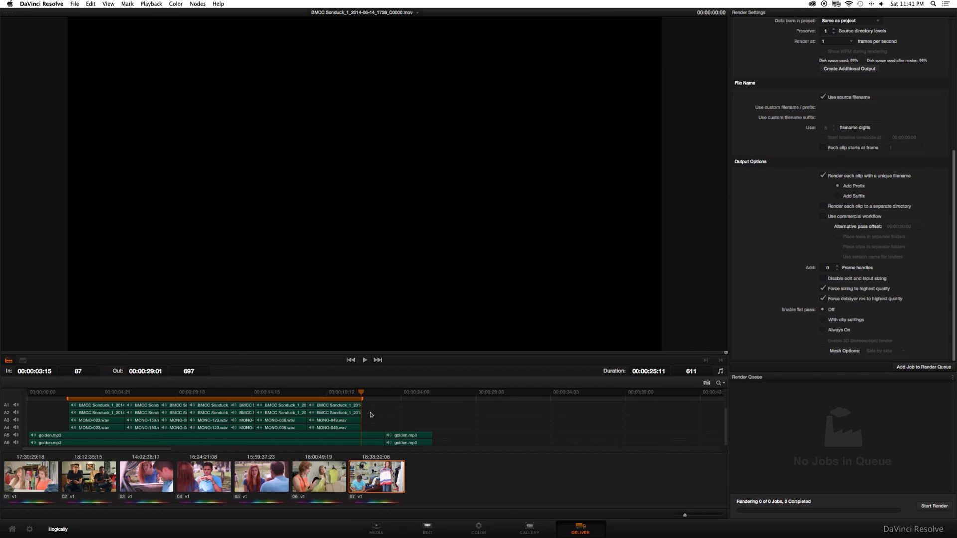
click(918, 369)
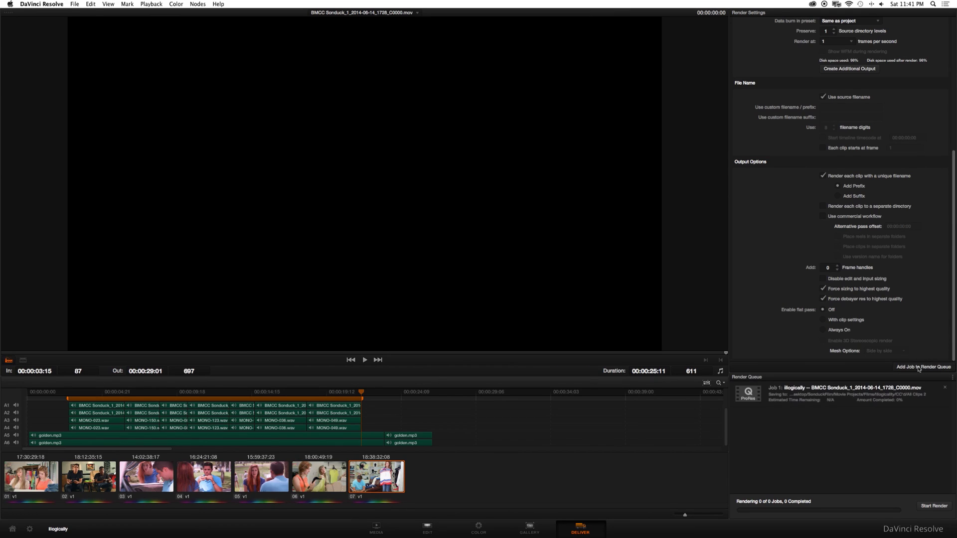
click(919, 368)
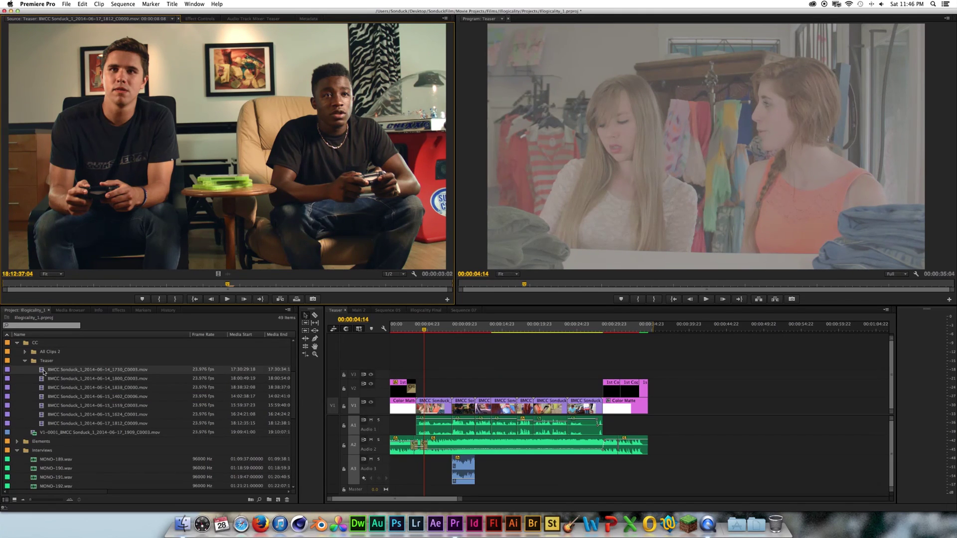
Drag a graded BMCC Sonduck clip from the Teaser bin onto V2 above its original edit
drag(43, 371, 421, 392)
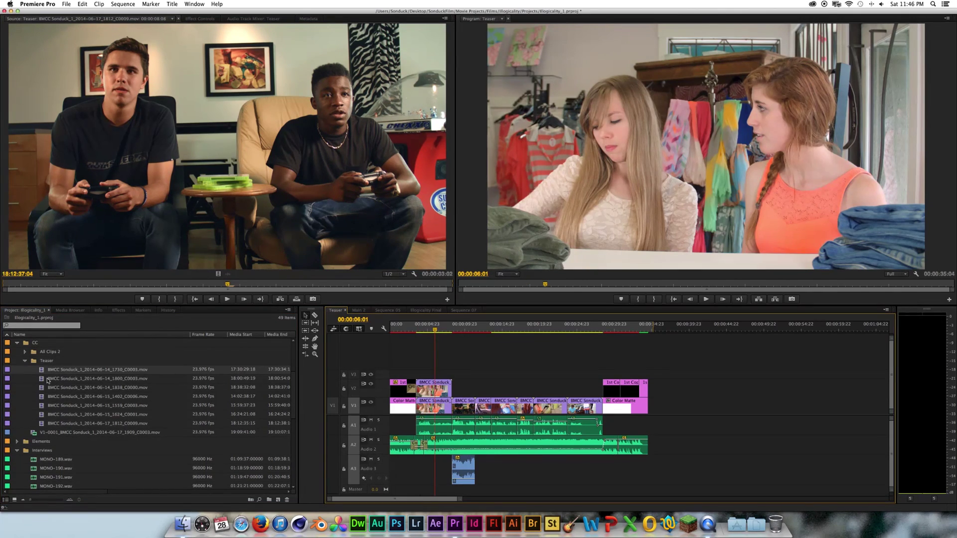